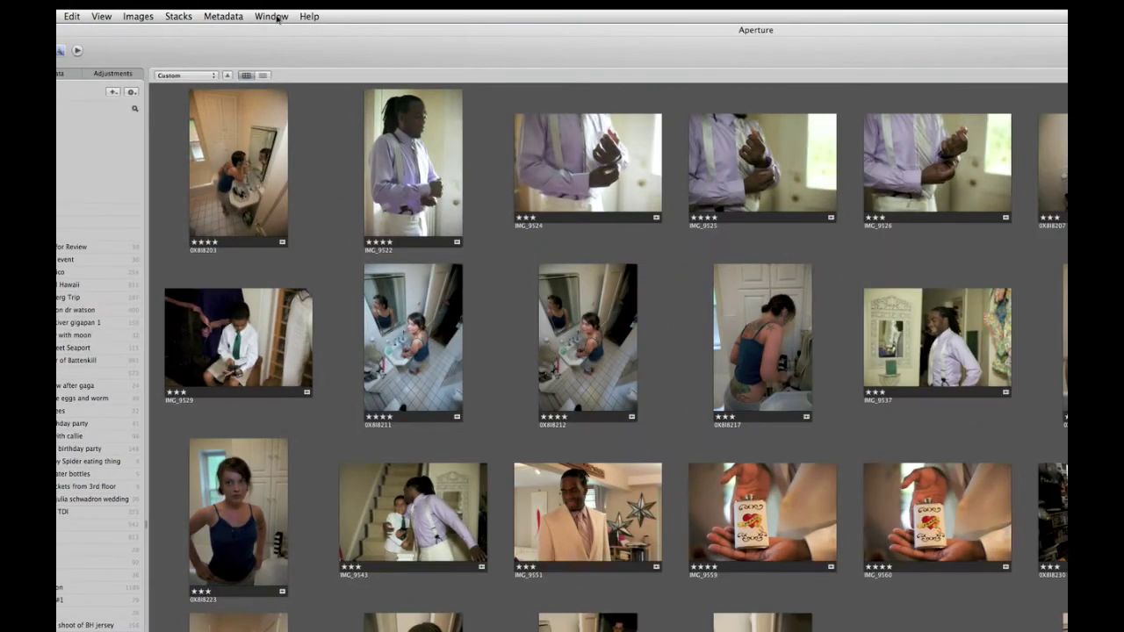
Step: Show the keyword controls from the Window menu, revealing the Wedding (Prep) keyword buttons
click(271, 16)
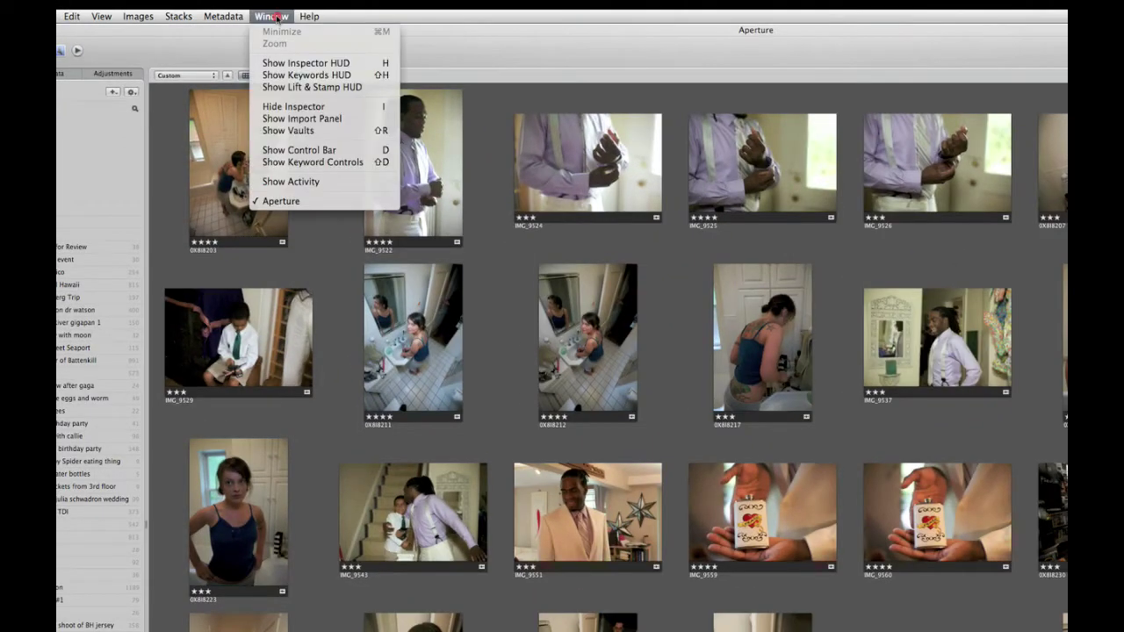
click(294, 162)
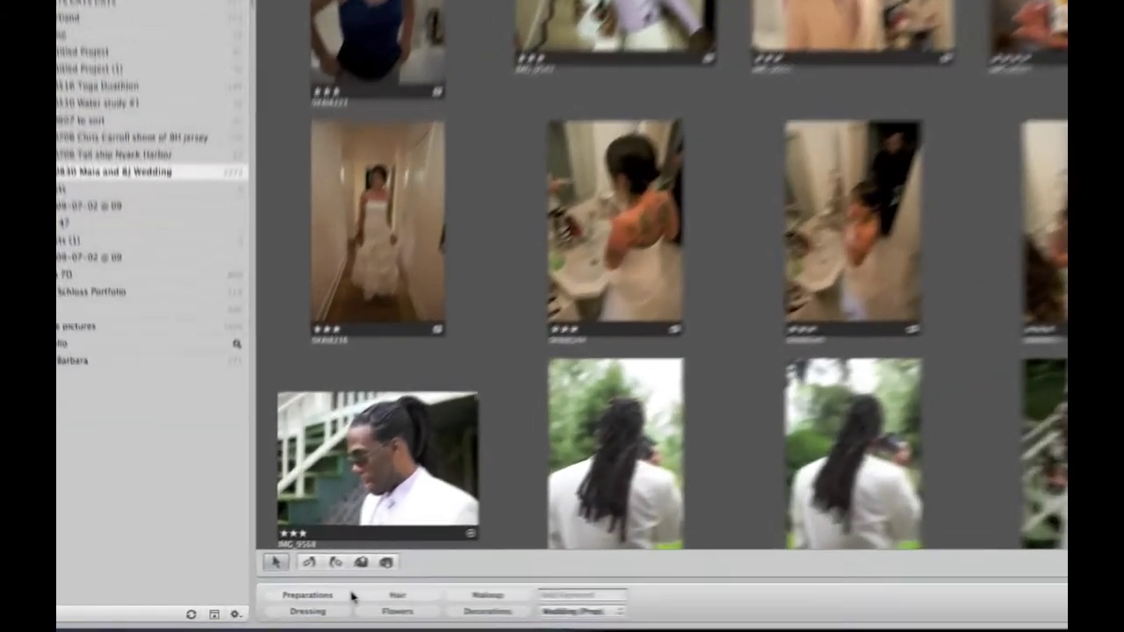
Step: Check the Preparations button's add/remove options, then select bride photos 0X8I8244 and 0X8I8248
right_click(265, 600)
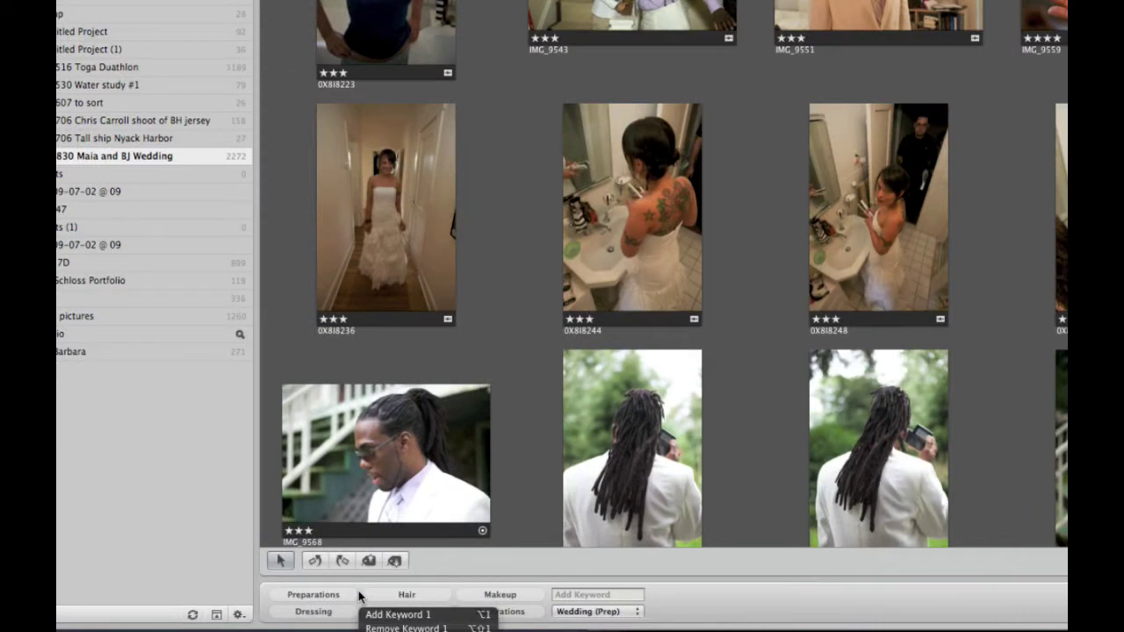
click(413, 615)
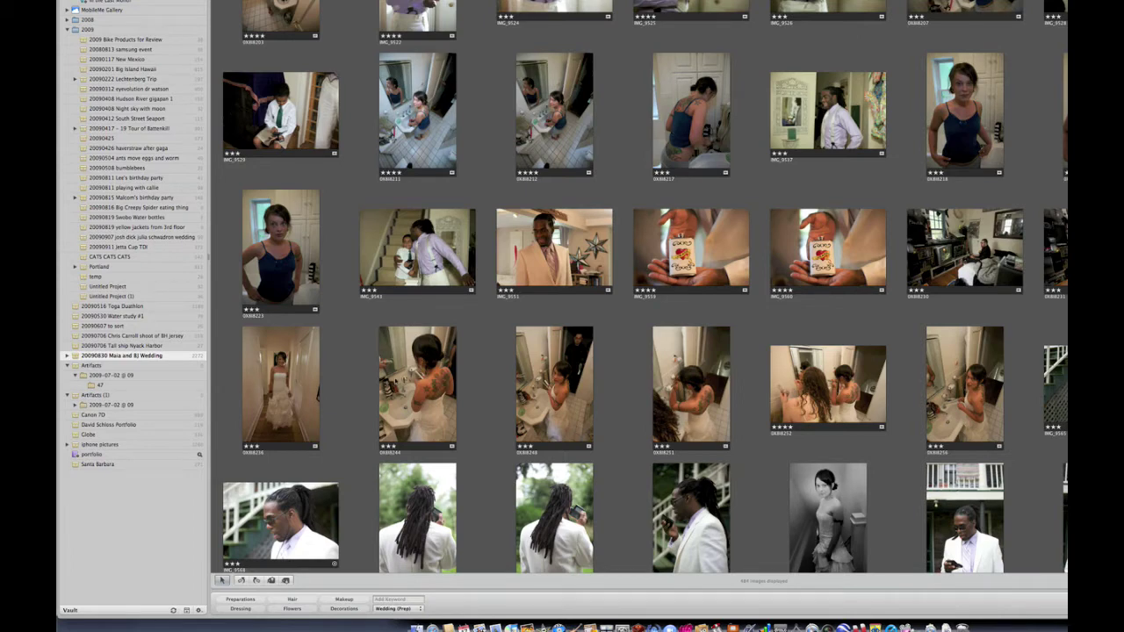
click(421, 384)
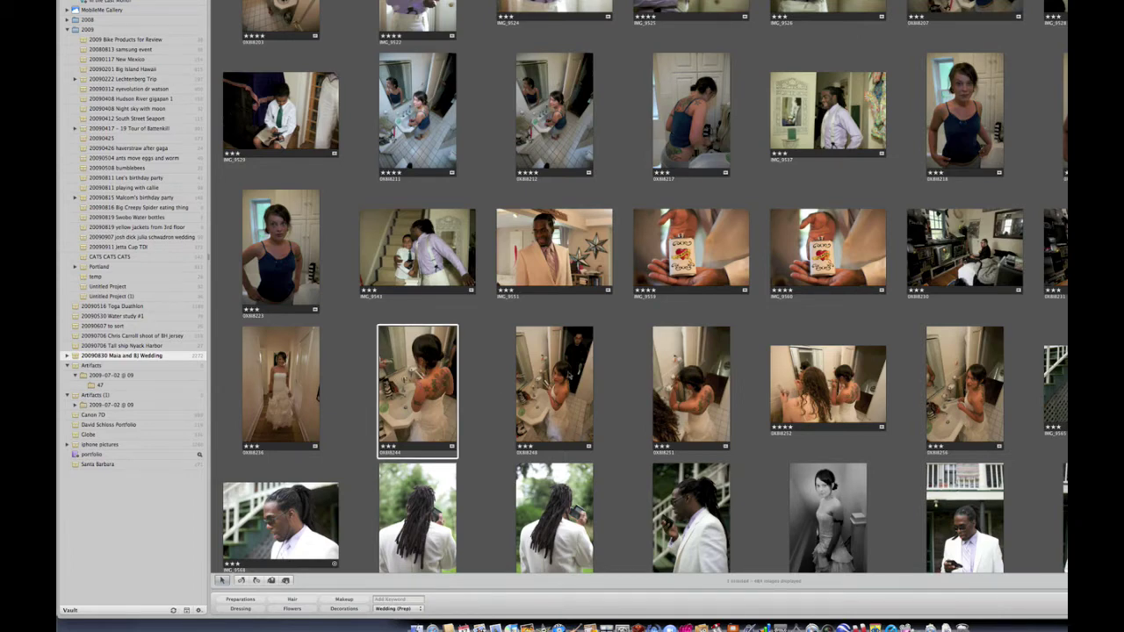
key(shift+Right)
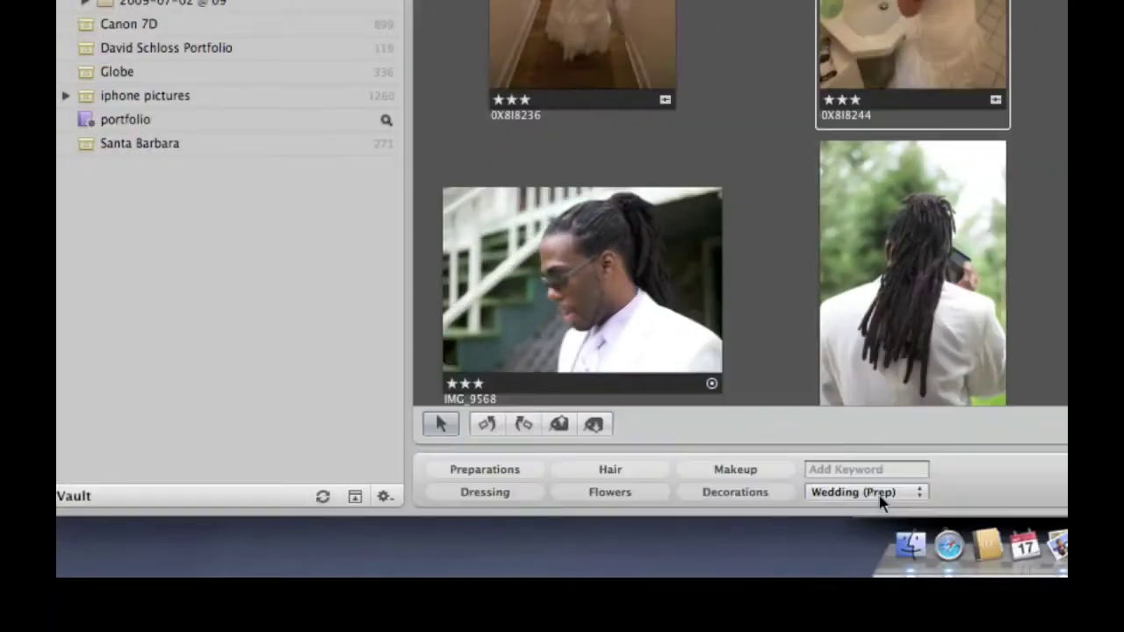
click(882, 493)
mouse_move(882, 502)
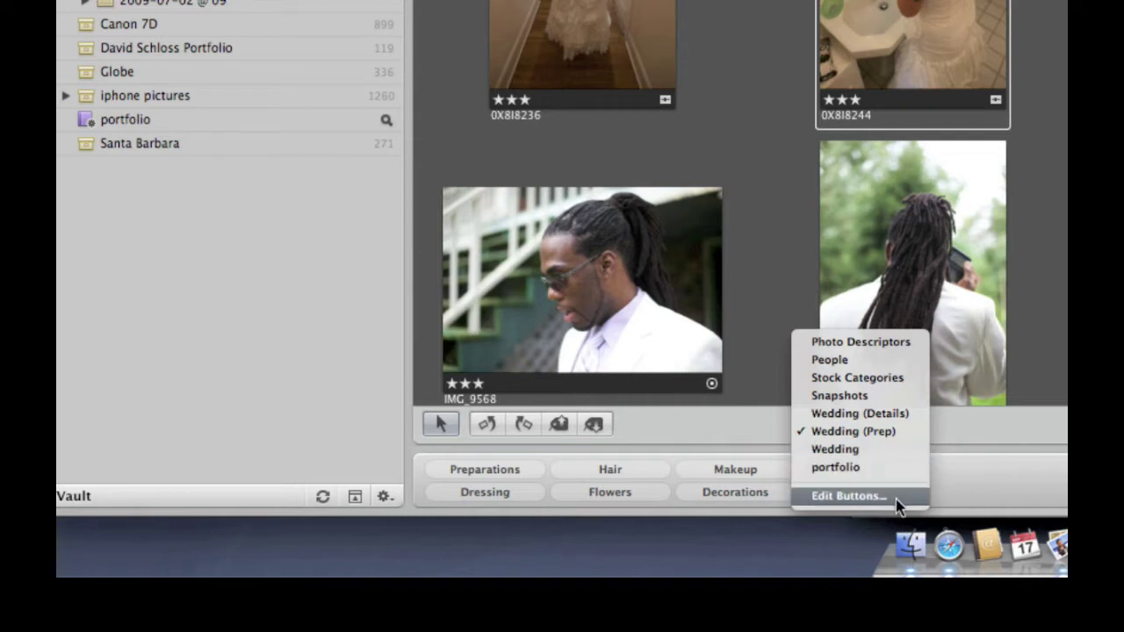
click(868, 439)
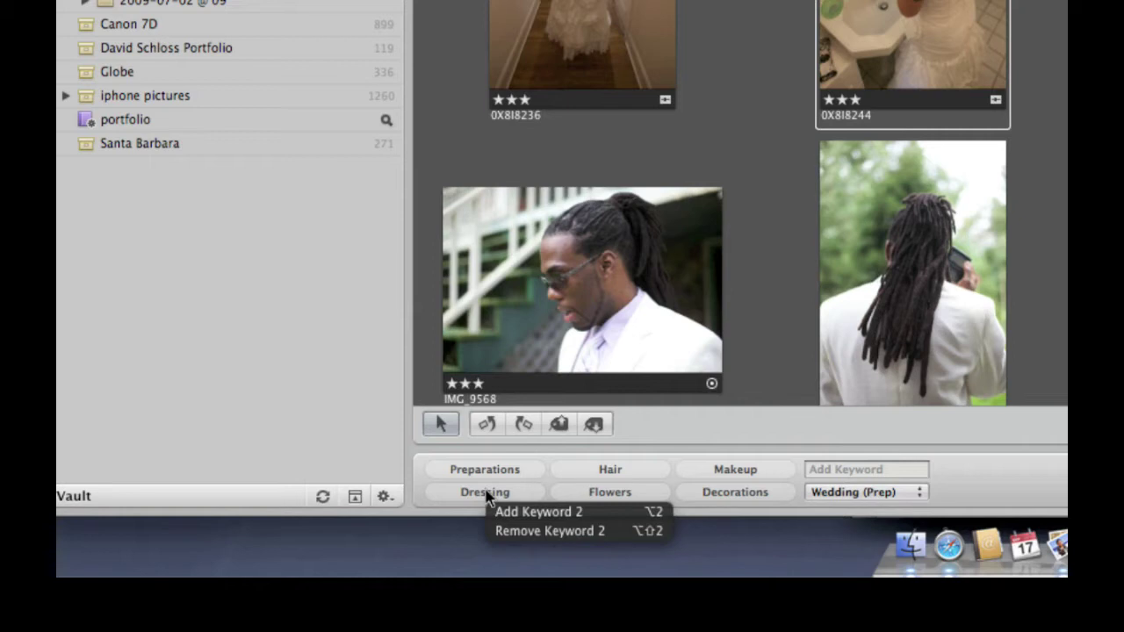
click(487, 497)
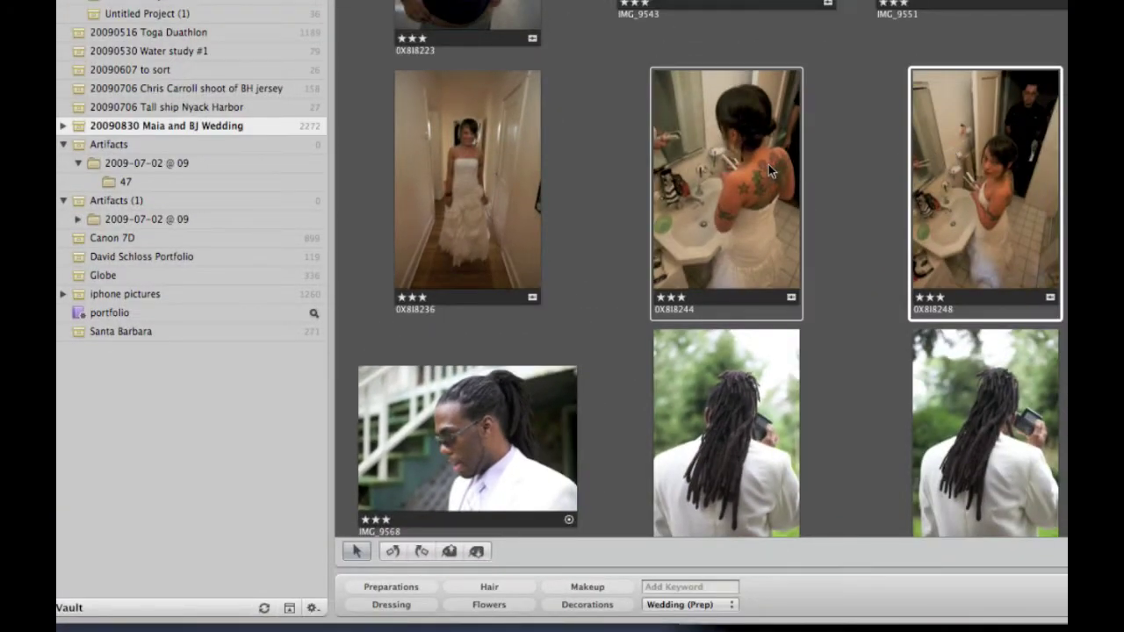
Step: Tag 0X8I8244 and 0X8I8248 with a Wedding (Prep) keyword, then select 0X8I8244 through 0X8I8256
click(570, 596)
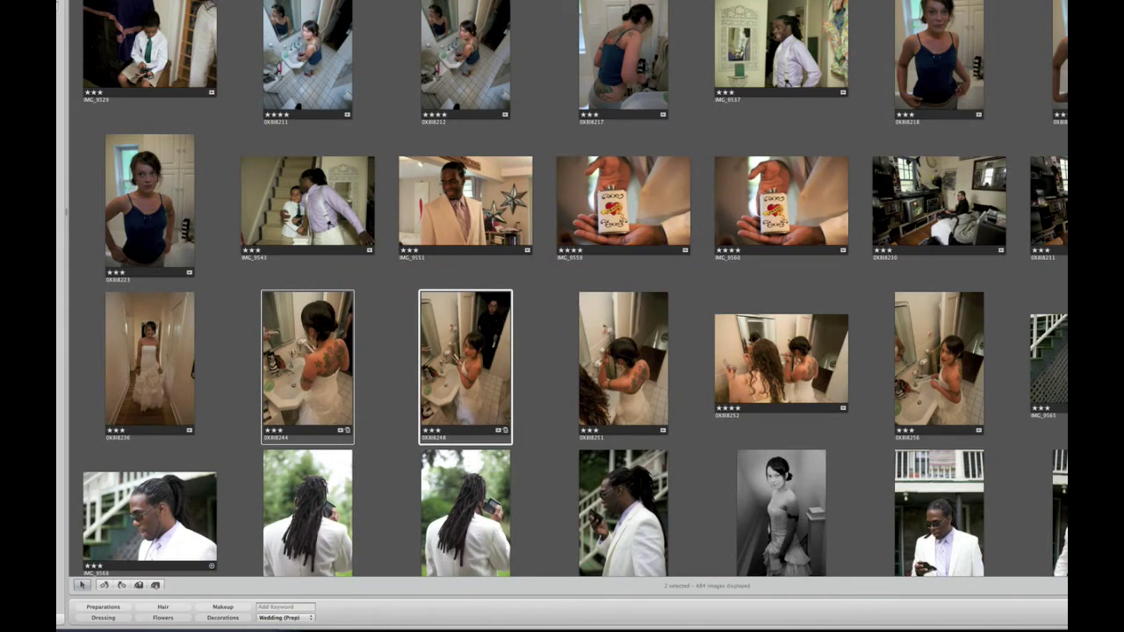
click(307, 208)
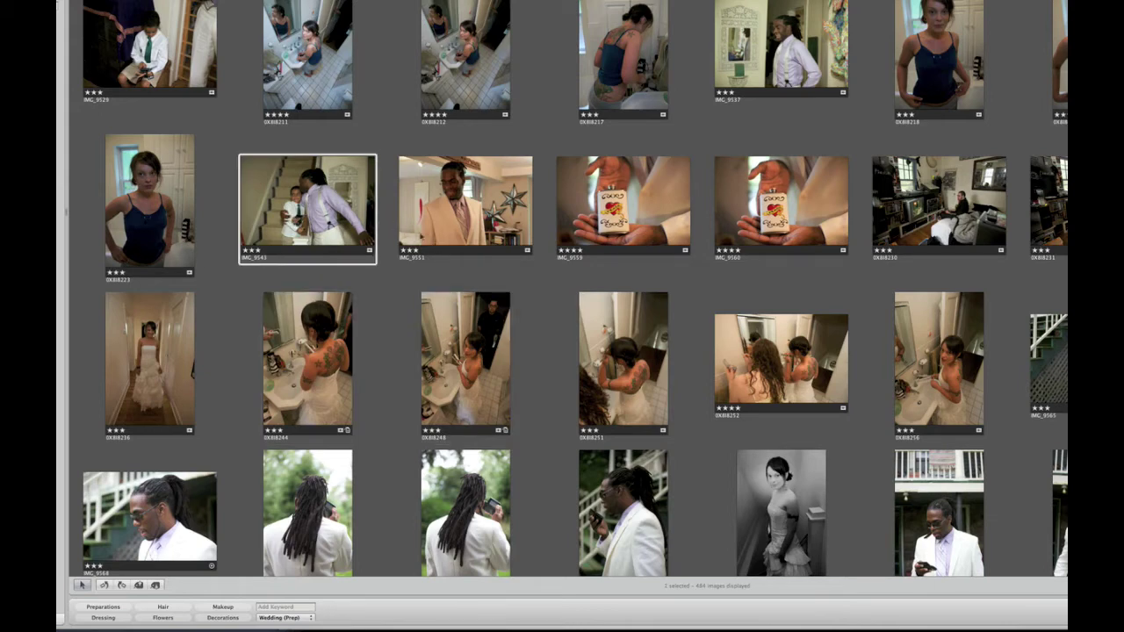
click(320, 365)
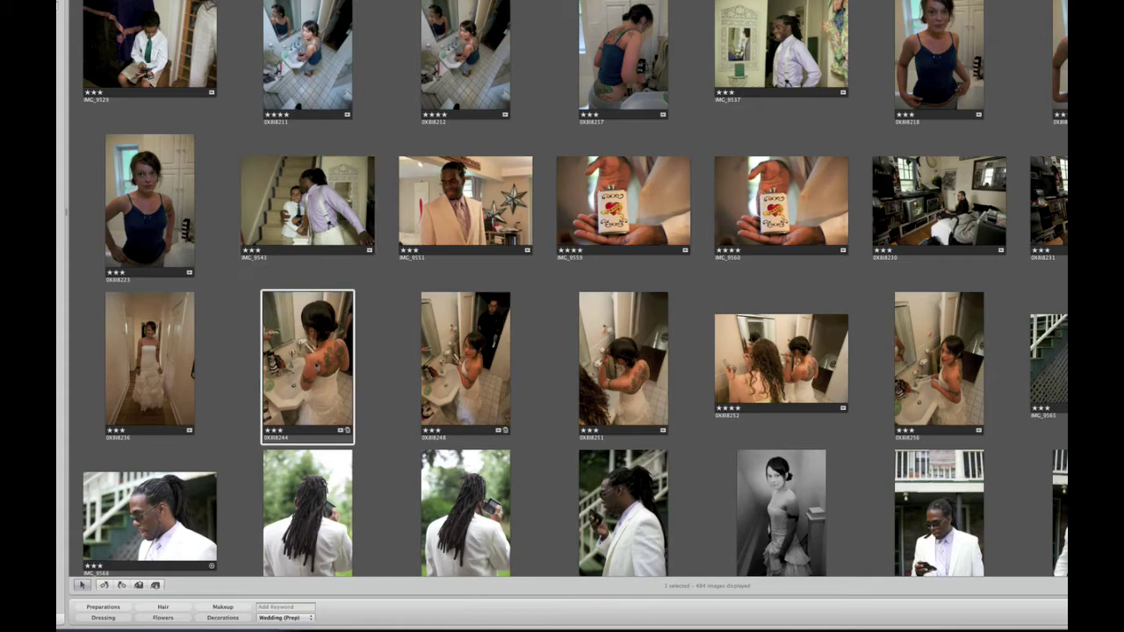
shift+click(938, 360)
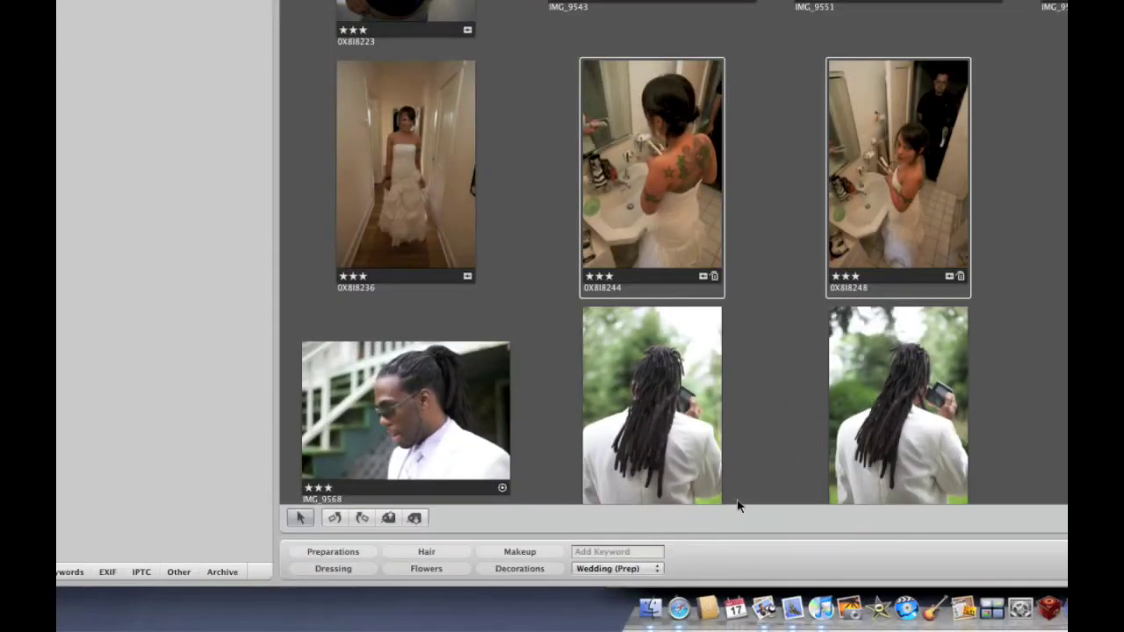
Step: Choose Wedding (Details) from the keyword set pop-up menu
click(640, 573)
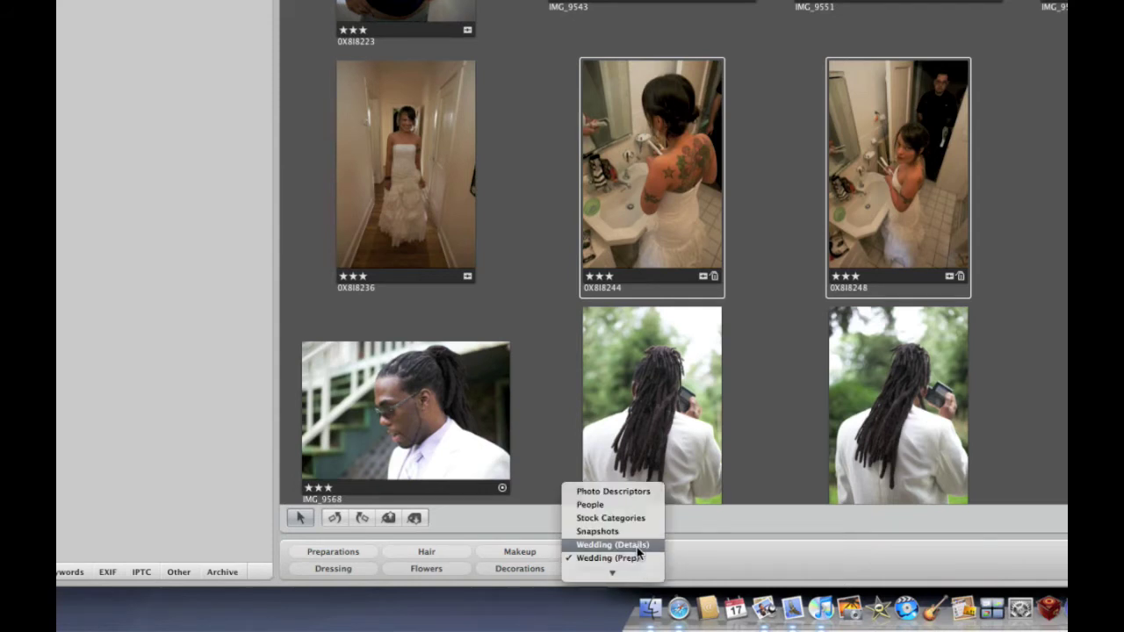
click(636, 545)
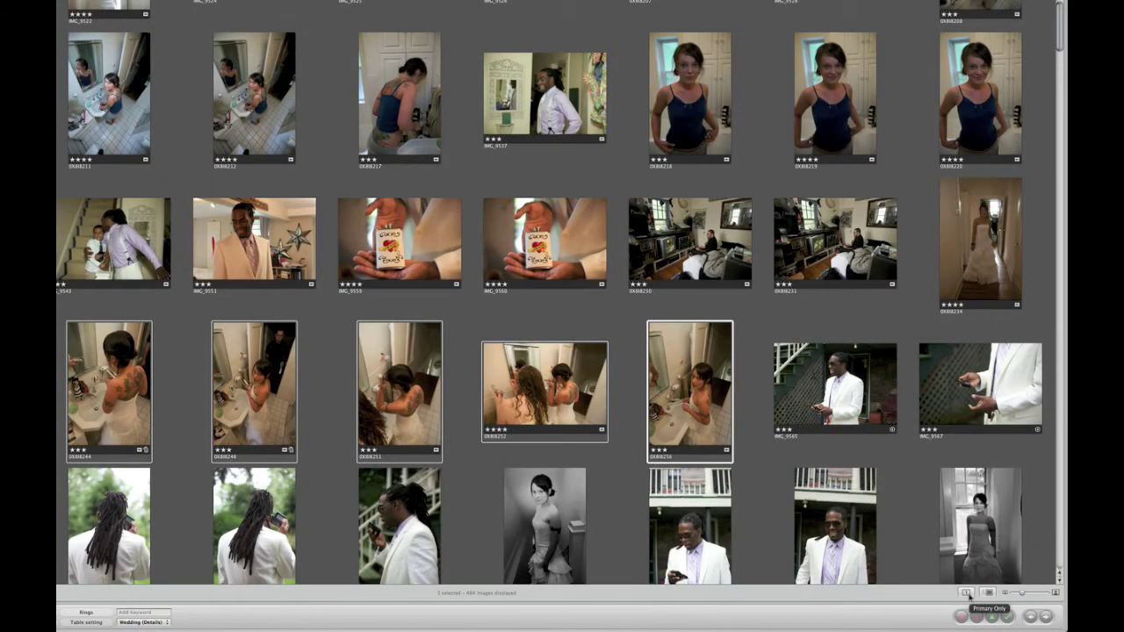
Step: Turn on primary-only selection, bring up the loupe, and tag the selected photo with Faces
click(968, 594)
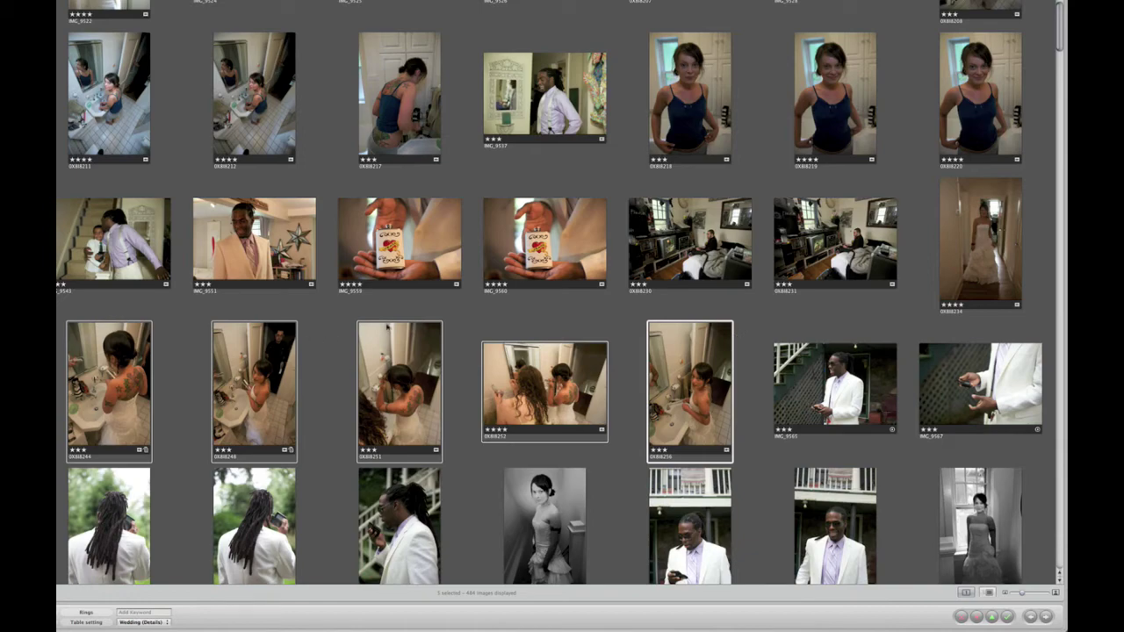
key(grave)
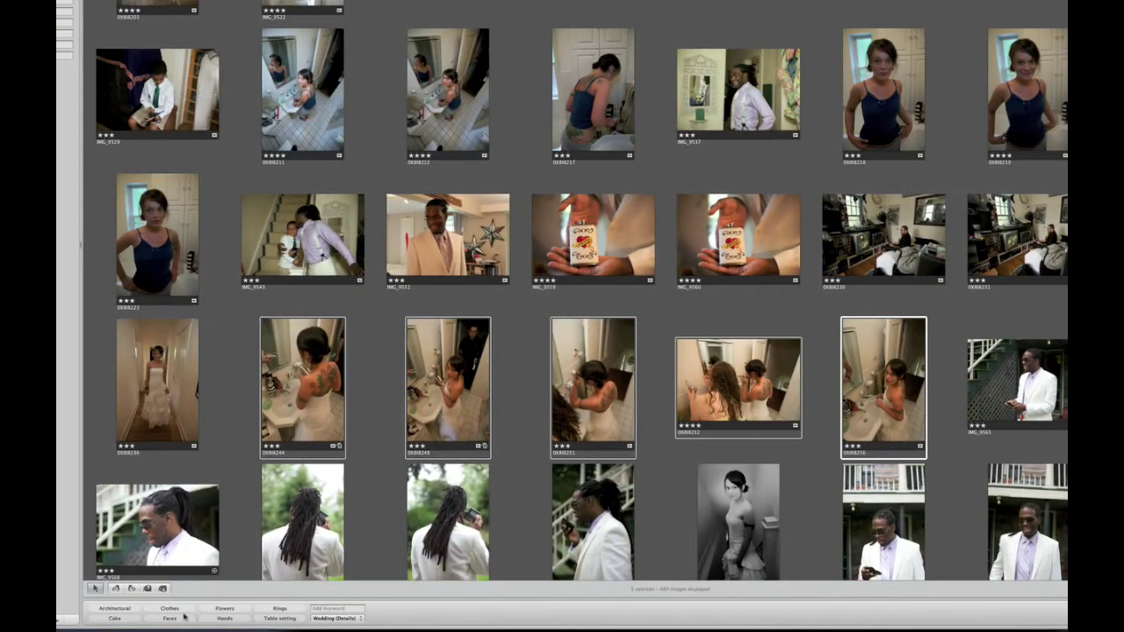
click(182, 619)
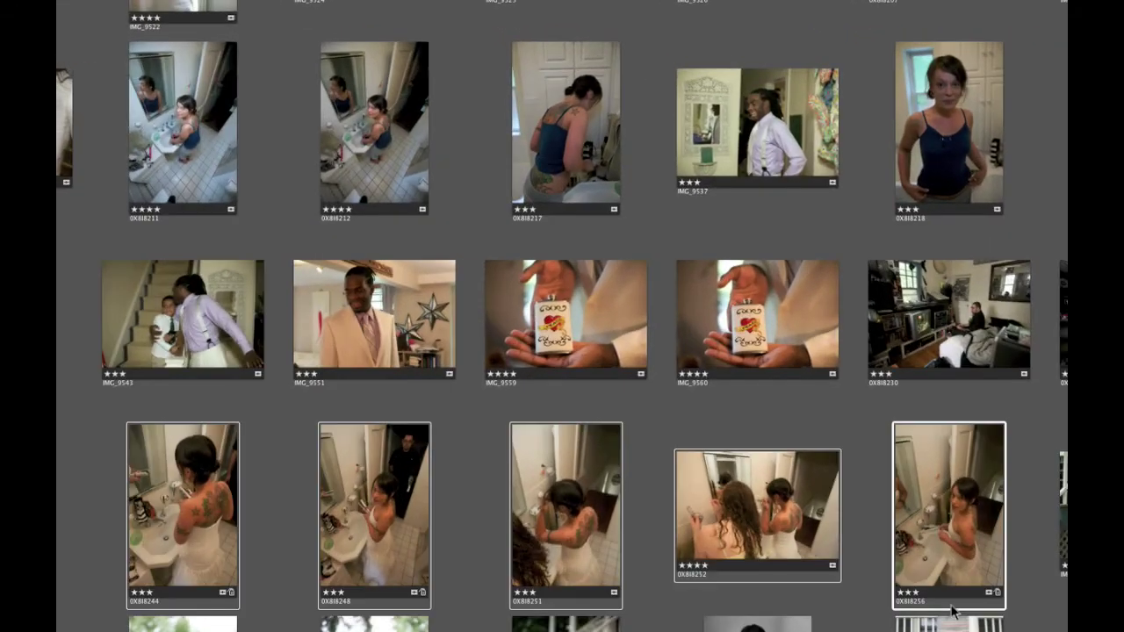
Step: Step back through 0X8I8251 to 0X8I8248 and apply the Faces keyword to it
scroll(953, 612, down, 3)
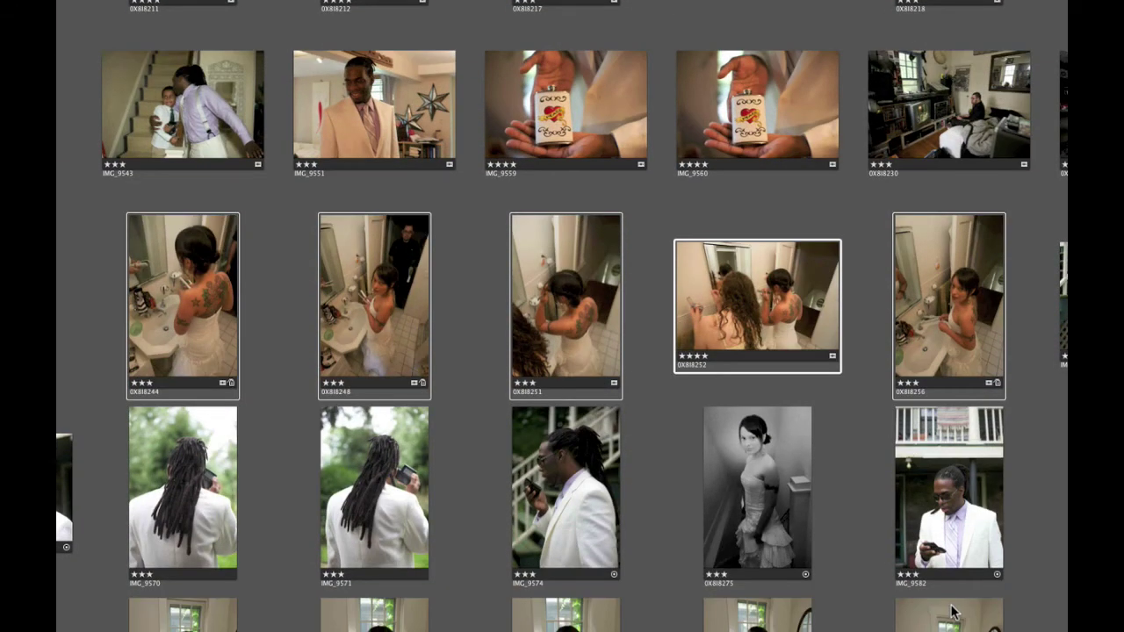
key(Left)
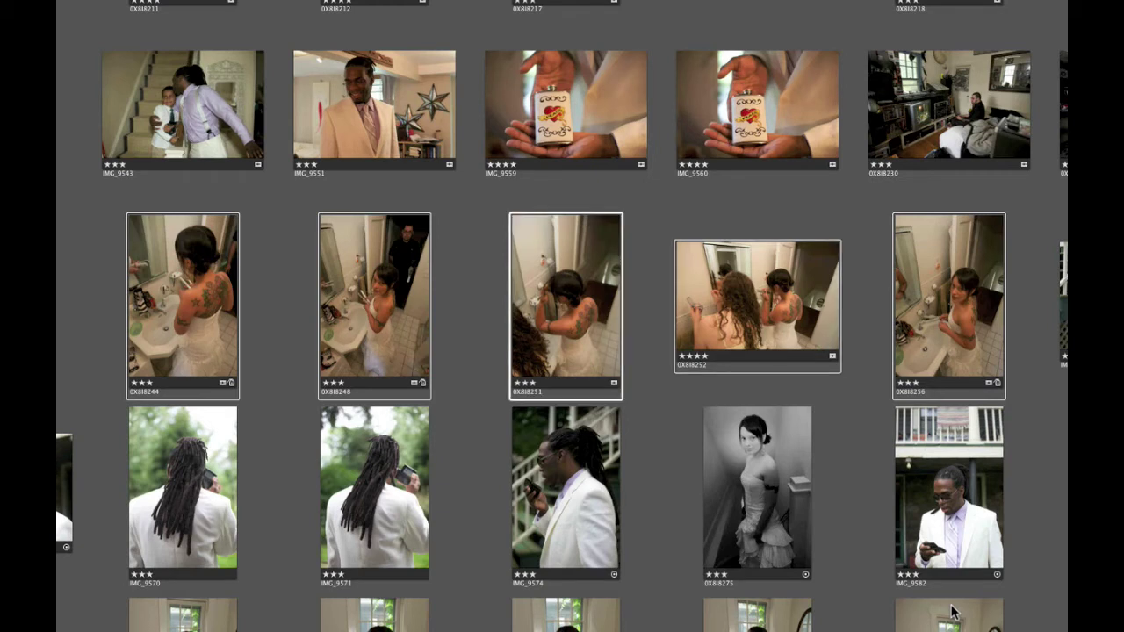
key(Left)
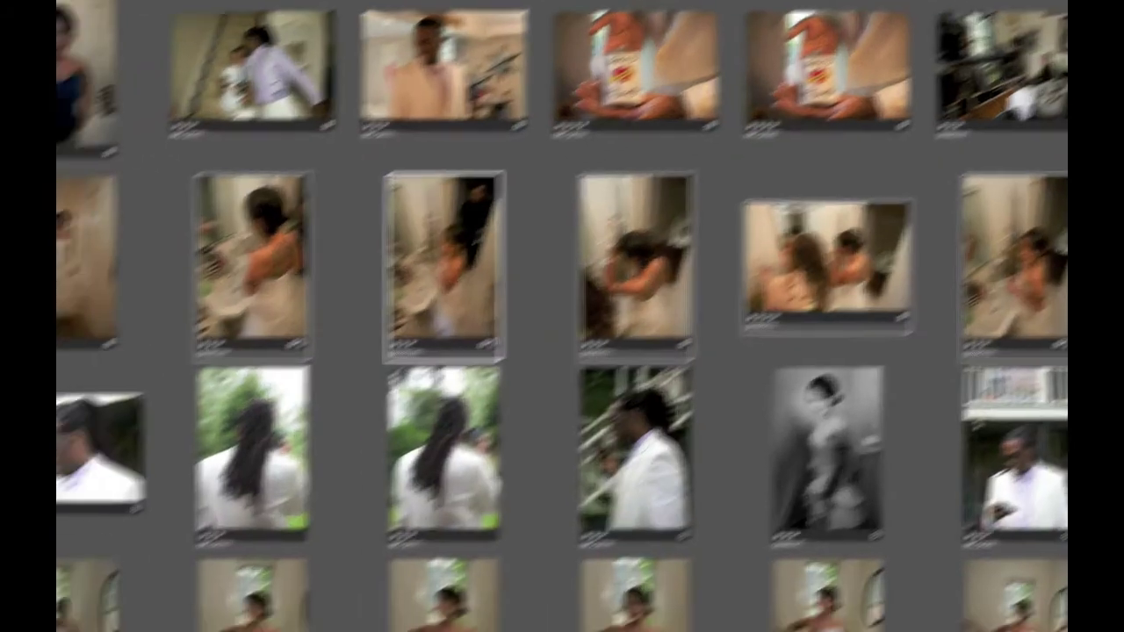
click(395, 609)
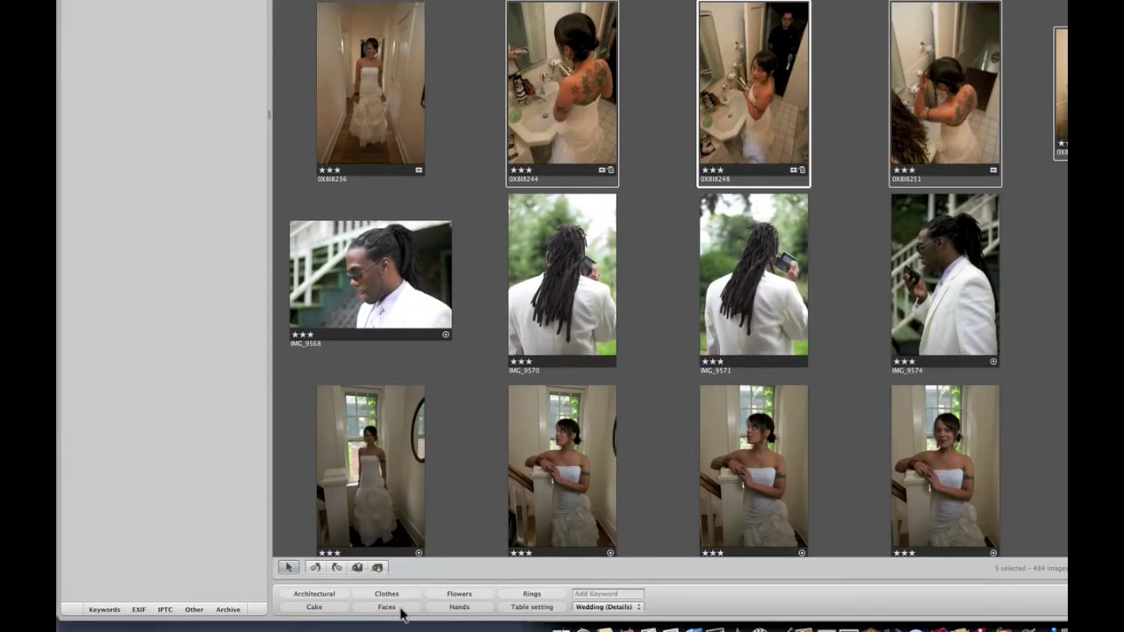
Step: Make 0X8I8251 the primary selection and tag it with the Faces keyword
key(Right)
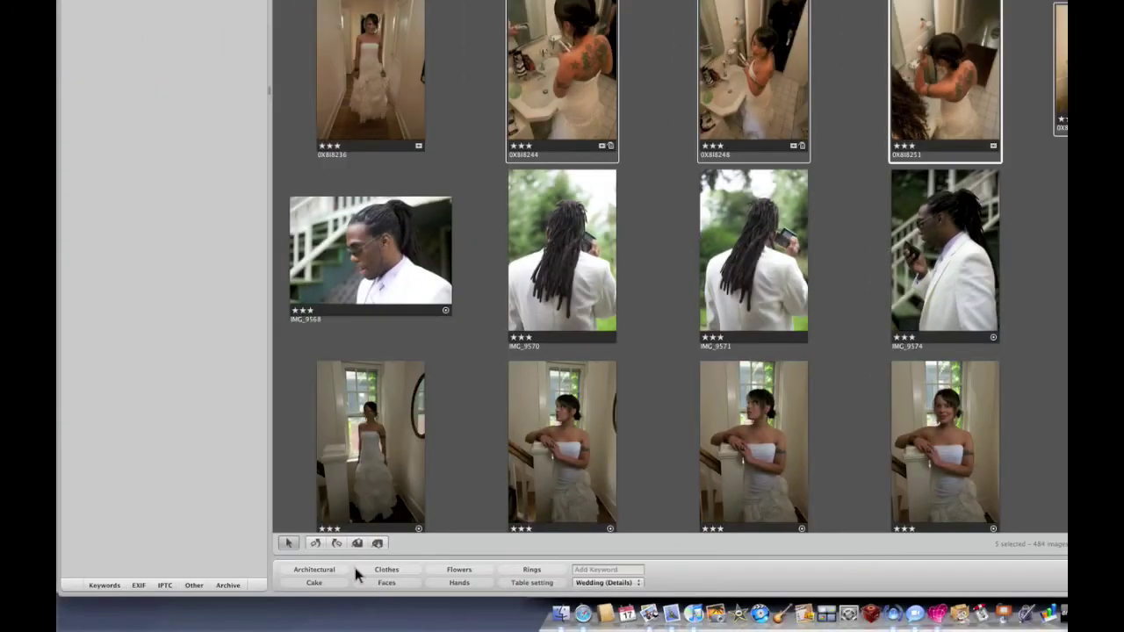
click(376, 583)
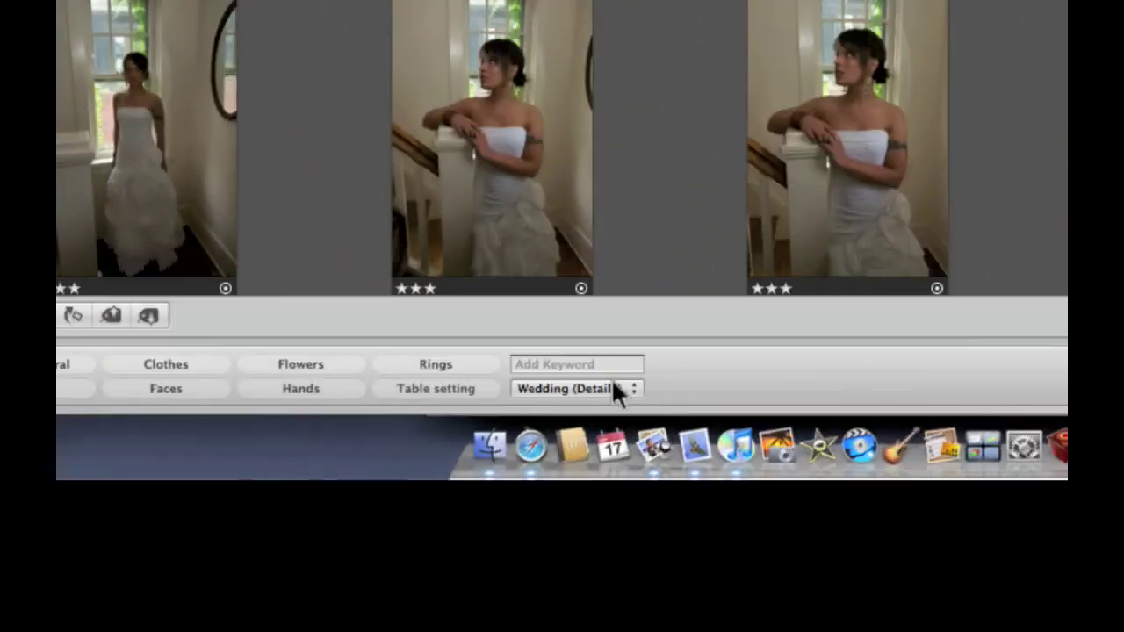
Step: Choose Edit Buttons… from the keyword button set pop-up to edit Wedding (Details)
click(613, 383)
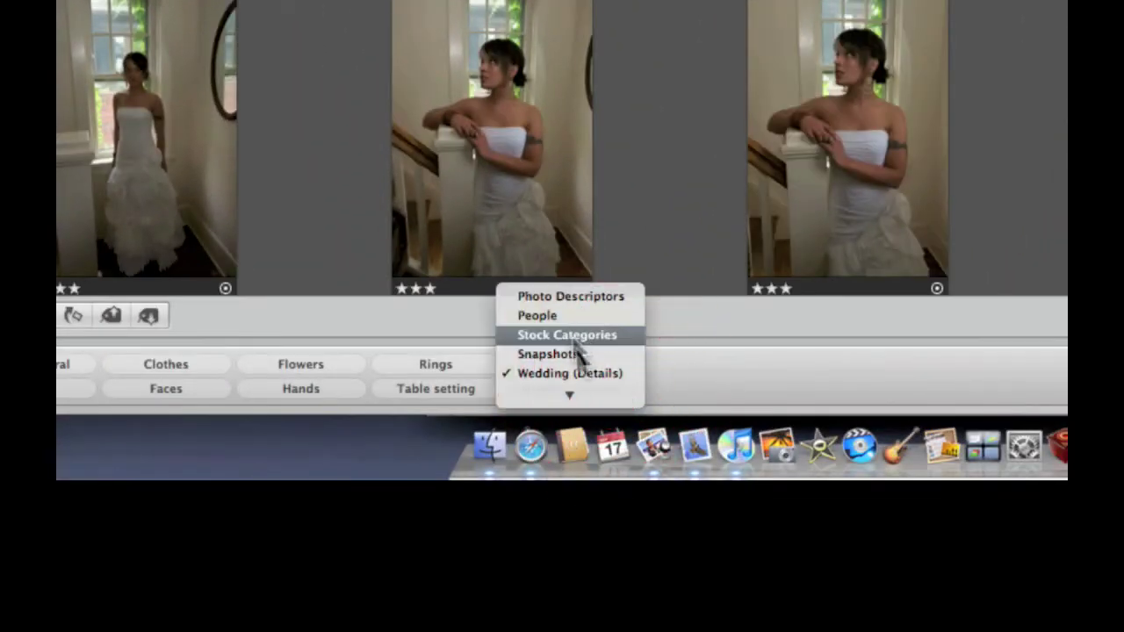
mouse_move(569, 395)
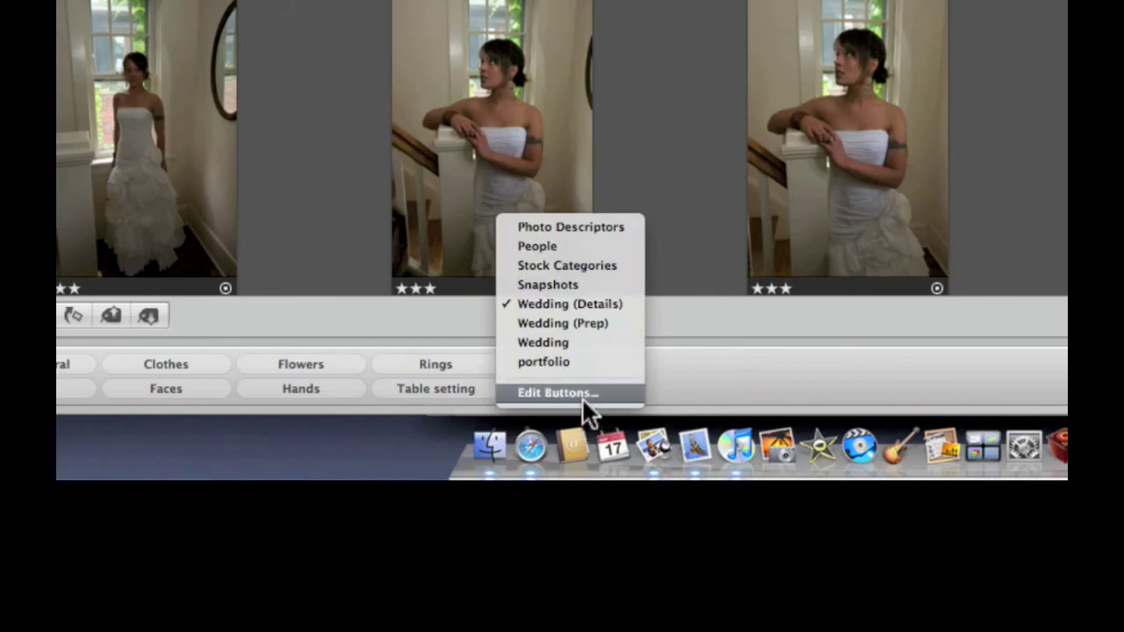
click(581, 396)
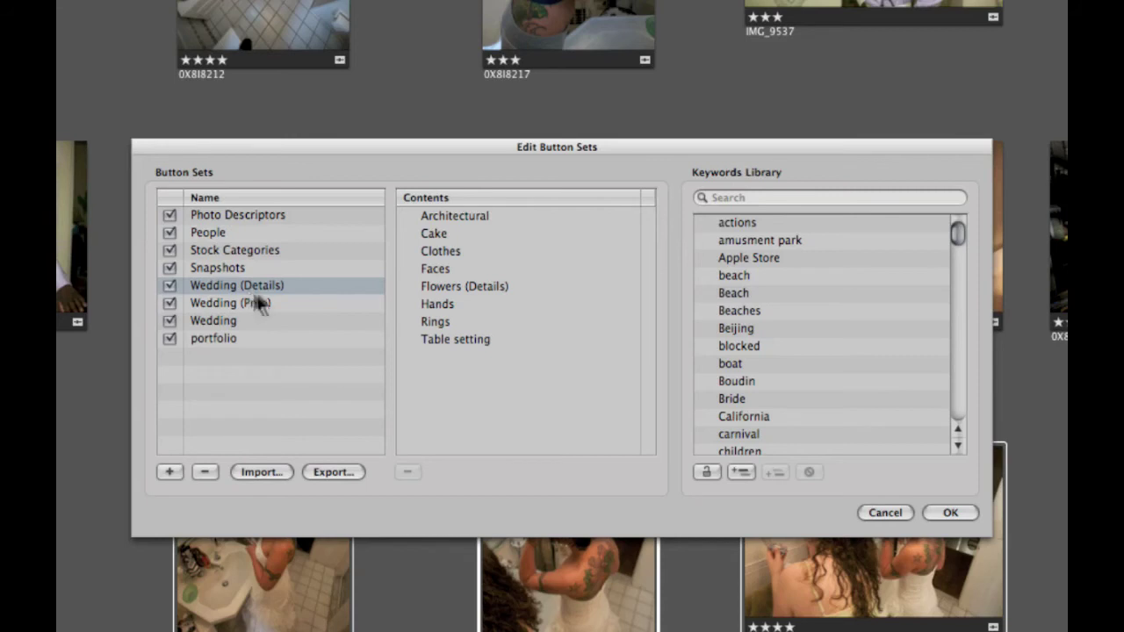
Step: Search 'bride' in the Keywords Library, add Bride to the Wedding (Details) contents, and confirm with OK
mouse_move(459, 272)
click(811, 198)
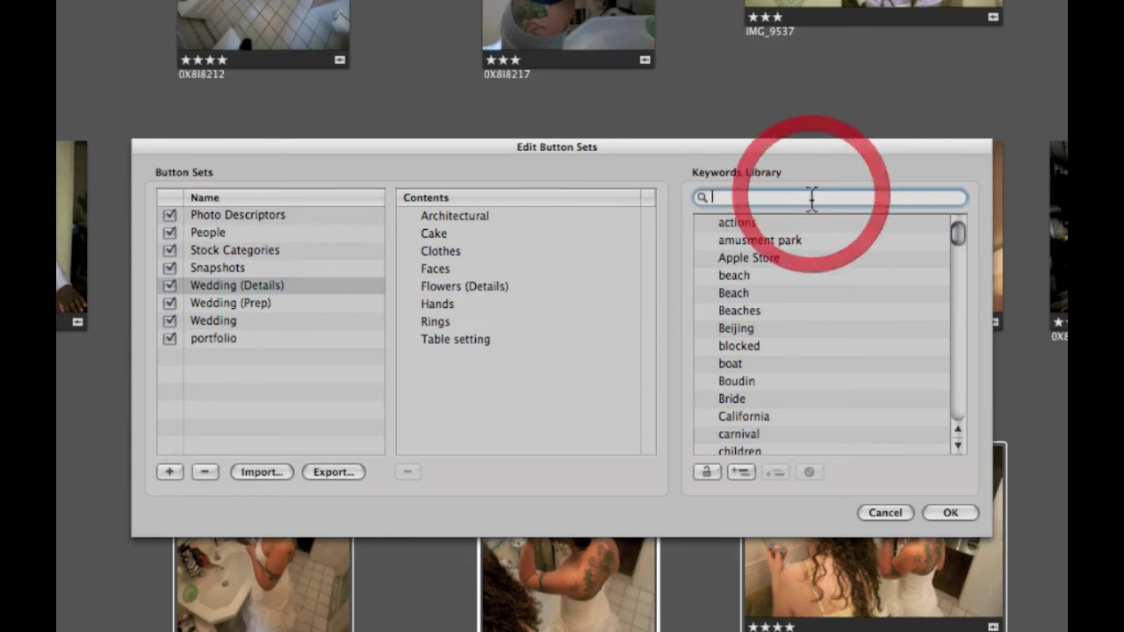
text(bride)
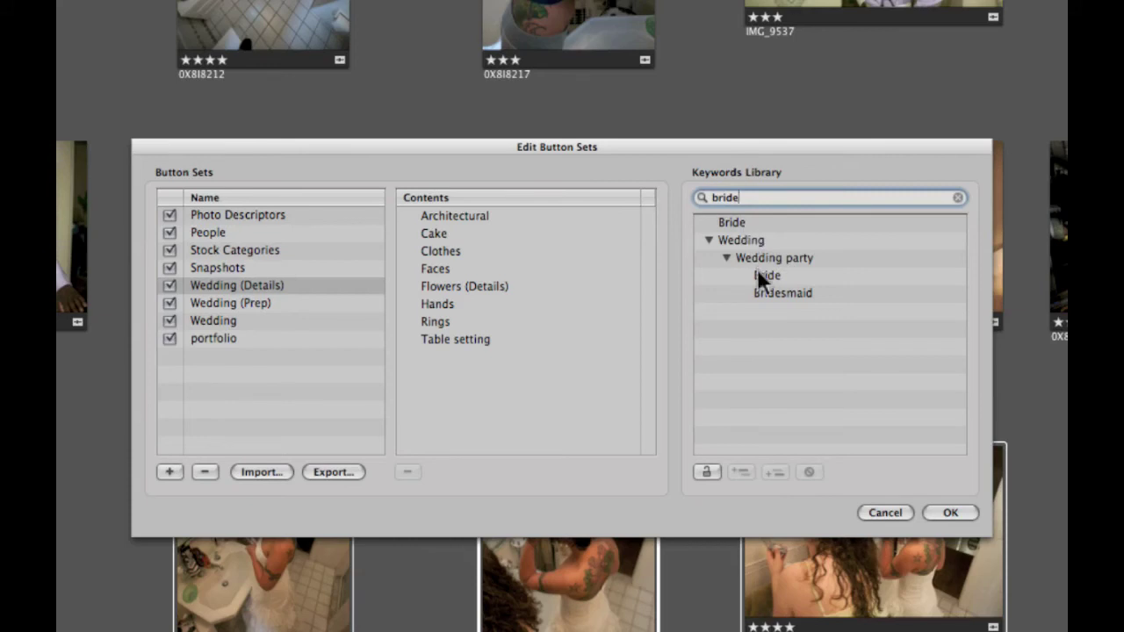
drag(737, 222, 485, 401)
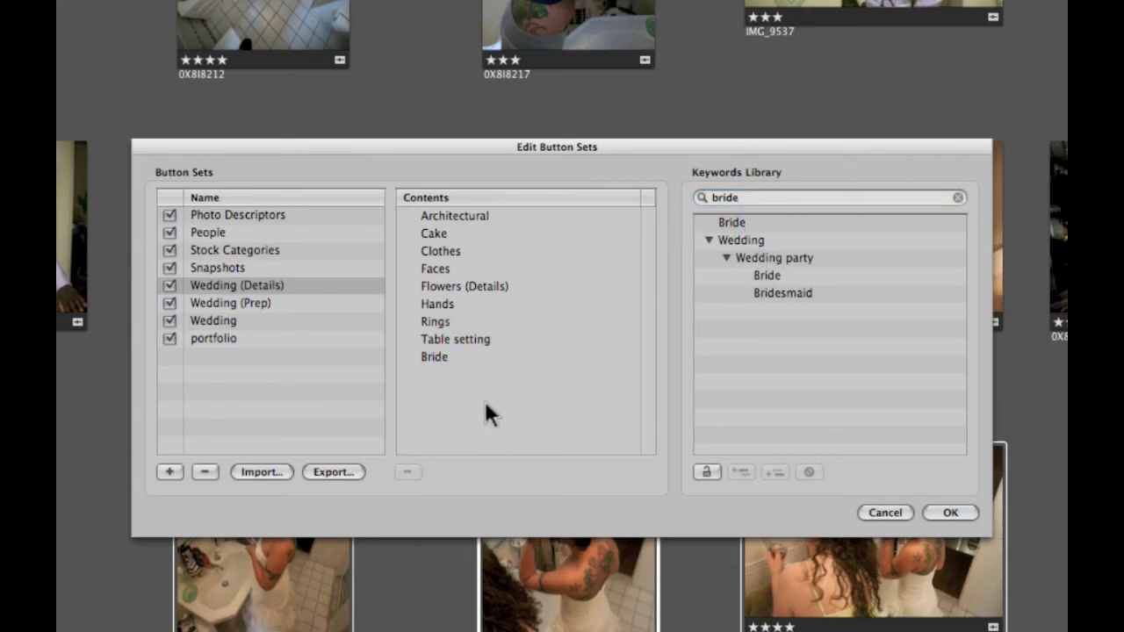
click(949, 512)
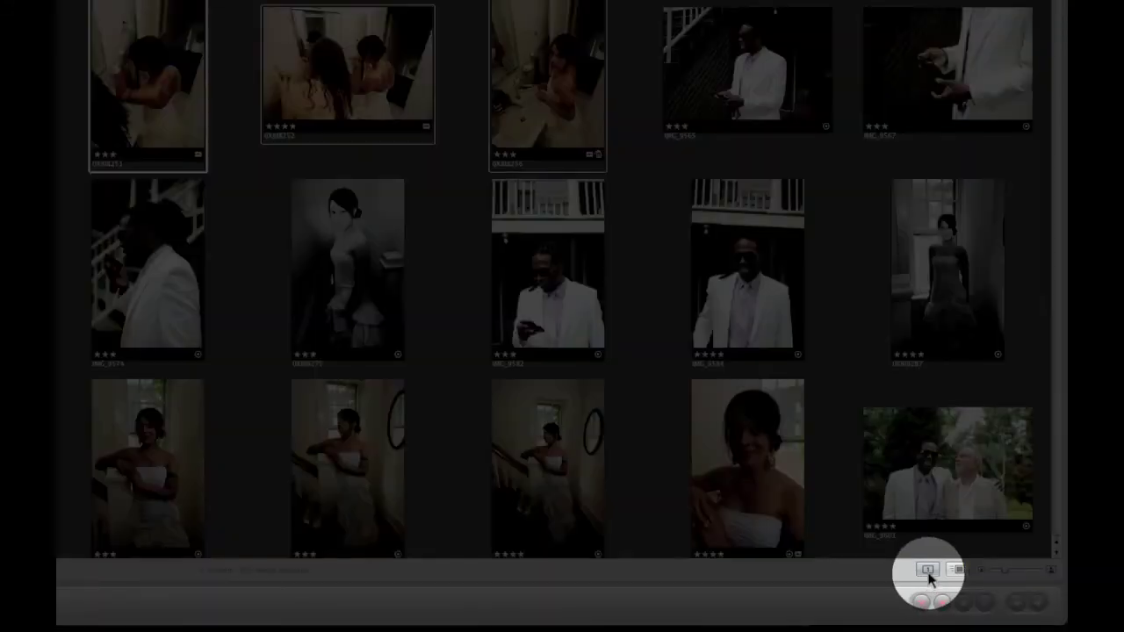
Step: Switch to smaller thumbnails and tag the selected photos with the new Bride keyword
click(929, 569)
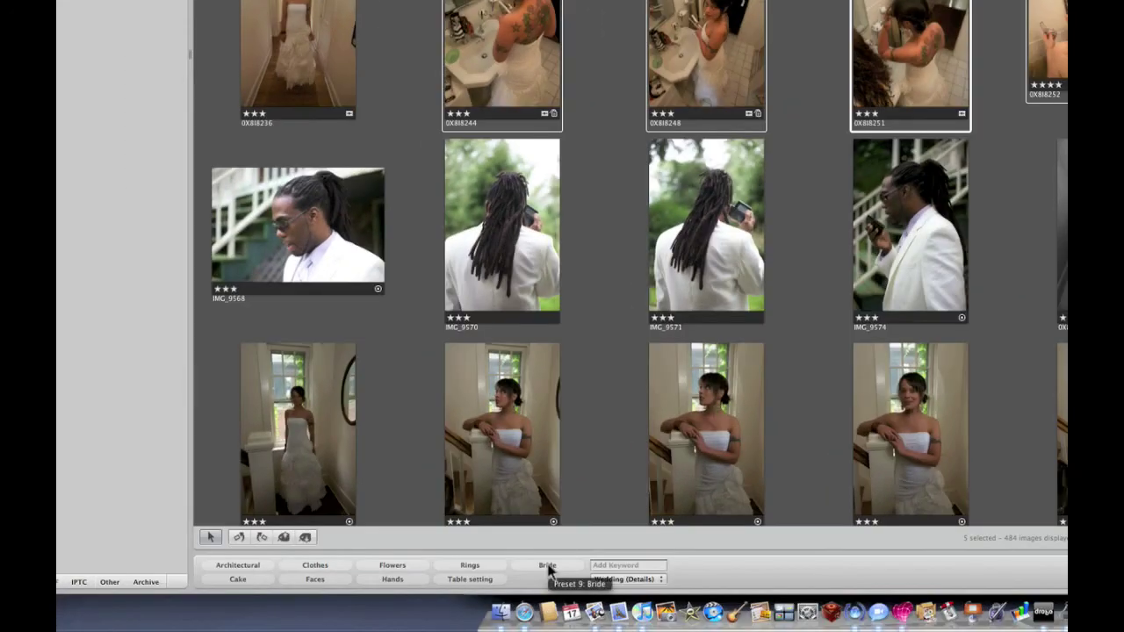
click(548, 567)
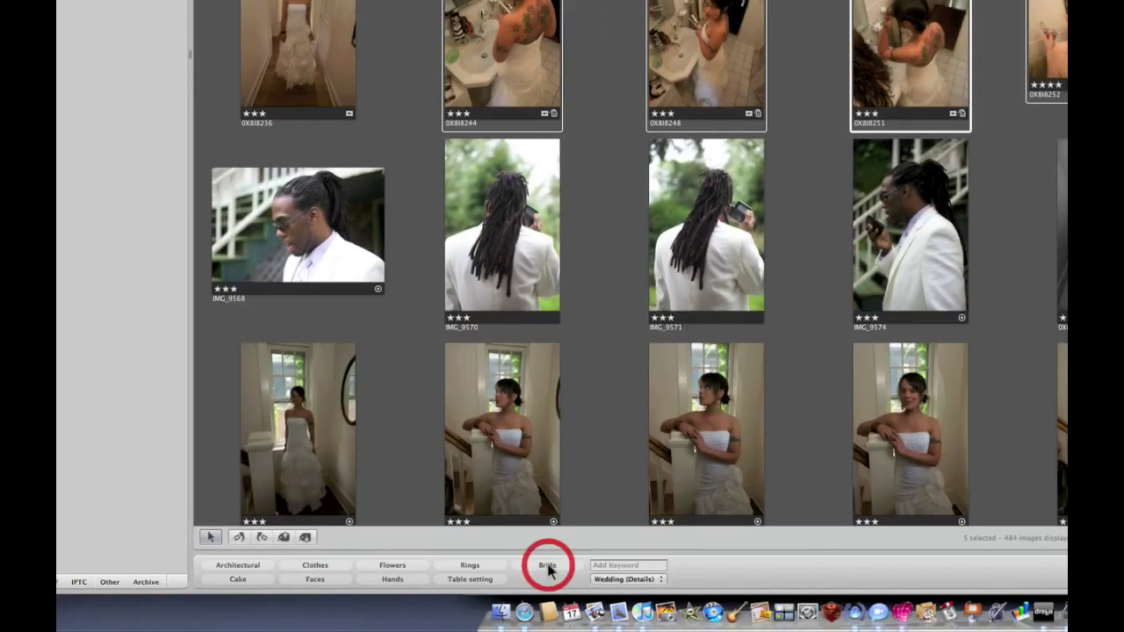